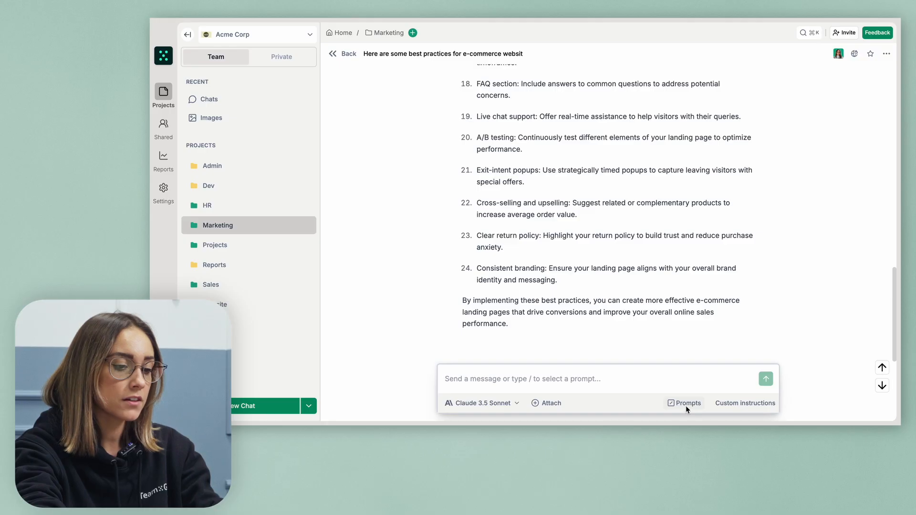
- Load the "Landing Page 2" prompt from the team library's Marketing folder and look over its instructions and section structure
{"action": "left_click", "coordinate": [685, 406]}
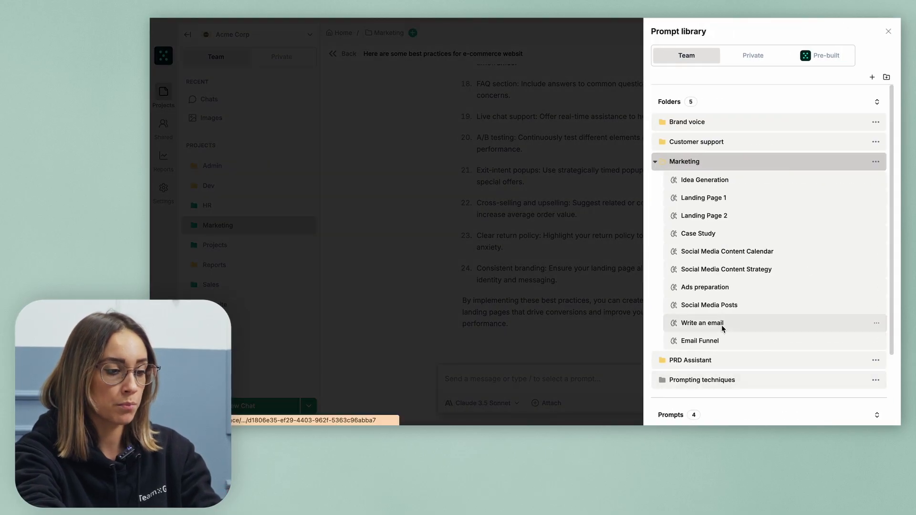
{"action": "left_click", "coordinate": [709, 218]}
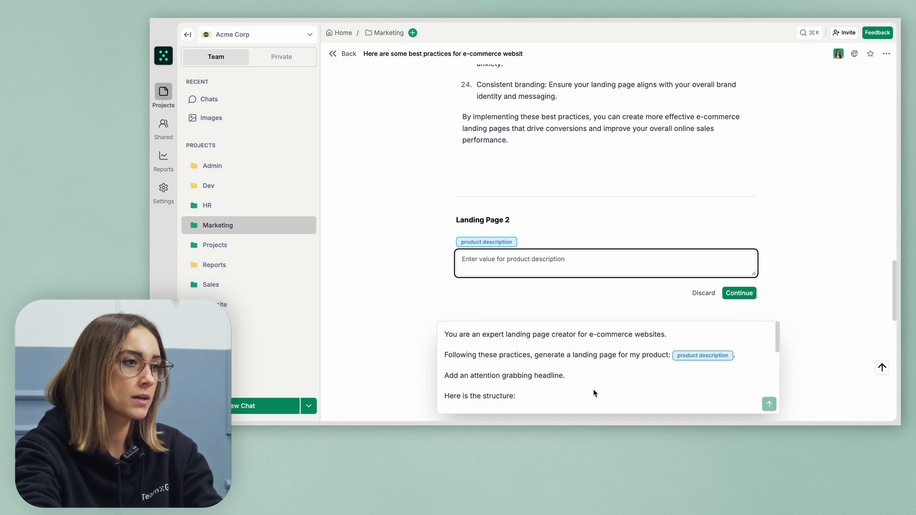
{"action": "scroll", "coordinate": [593, 388], "scroll_direction": "down", "scroll_amount": 3}
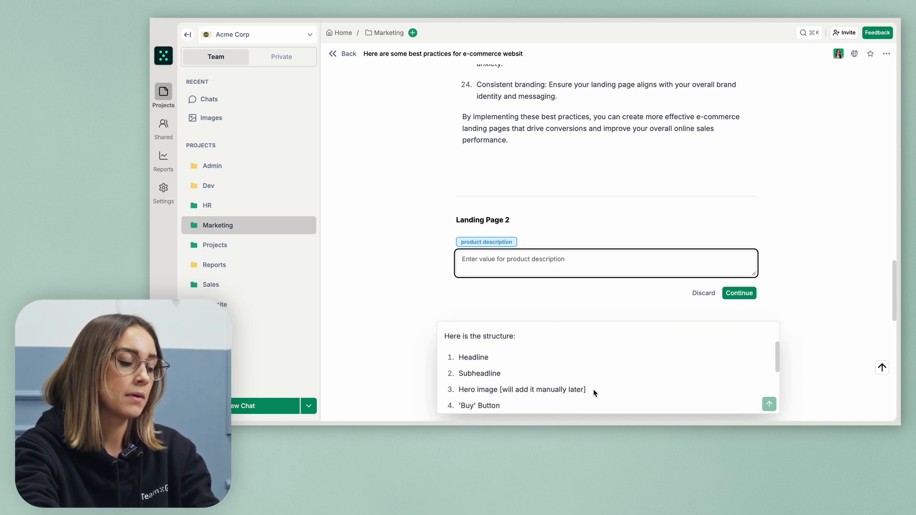
{"action": "scroll", "coordinate": [593, 388], "scroll_direction": "down", "scroll_amount": 1}
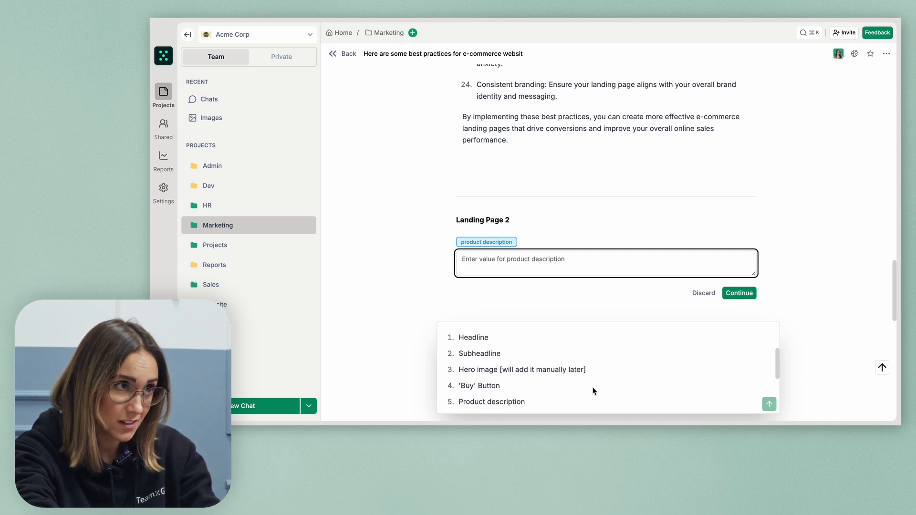
{"action": "scroll", "coordinate": [593, 391], "scroll_direction": "up", "scroll_amount": 4}
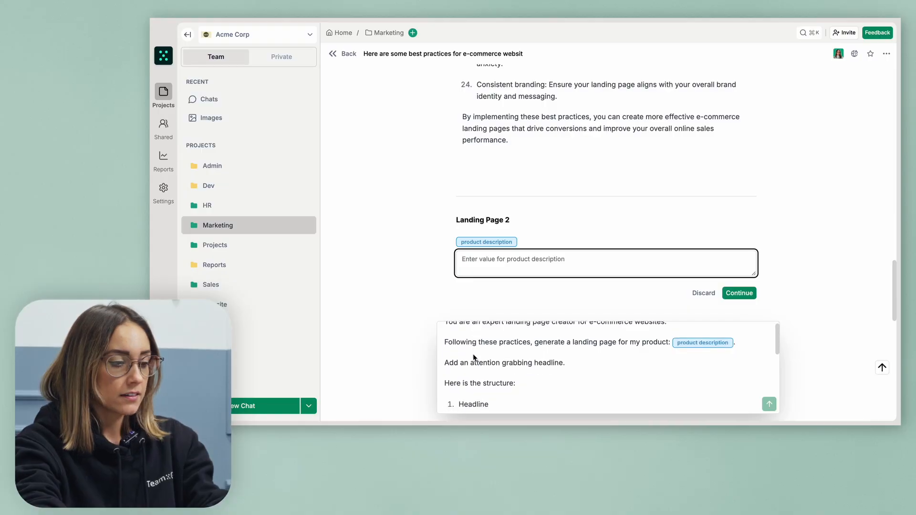
{"action": "scroll", "coordinate": [466, 344], "scroll_direction": "down", "scroll_amount": 1}
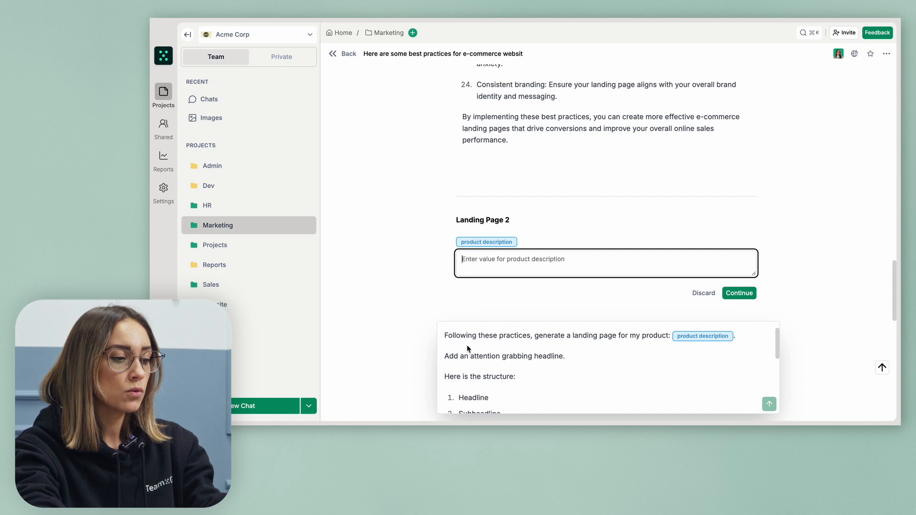
- Review the e-commerce landing page best practices given in the first answer of the chat
{"action": "scroll", "coordinate": [559, 179], "scroll_direction": "up", "scroll_amount": 15}
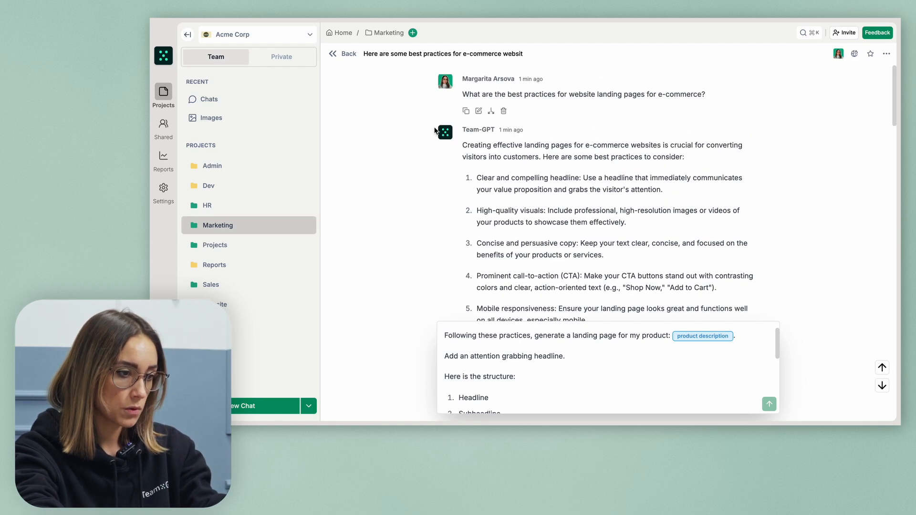
{"action": "left_click_drag", "start_coordinate": [463, 145], "coordinate": [733, 157]}
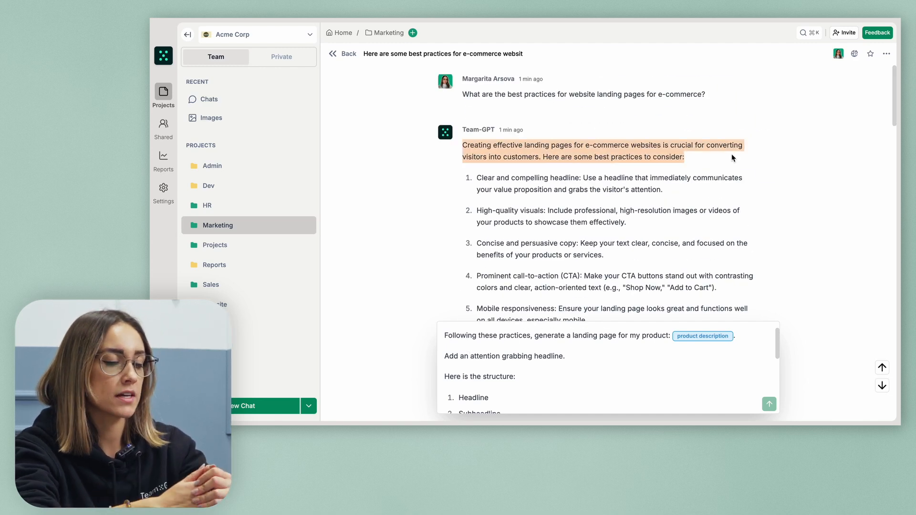
{"action": "scroll", "coordinate": [662, 226], "scroll_direction": "down", "scroll_amount": 12}
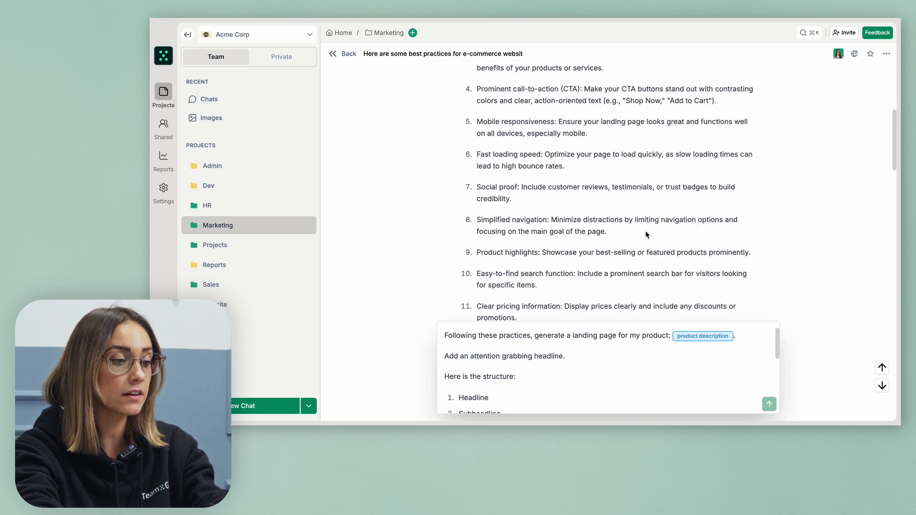
{"action": "scroll", "coordinate": [626, 284], "scroll_direction": "down", "scroll_amount": 6}
- Fill the product description with "EcoTrek Backpack:" followed by the copied product, company and environmental details, and apply the prompt
{"action": "left_click", "coordinate": [580, 261]}
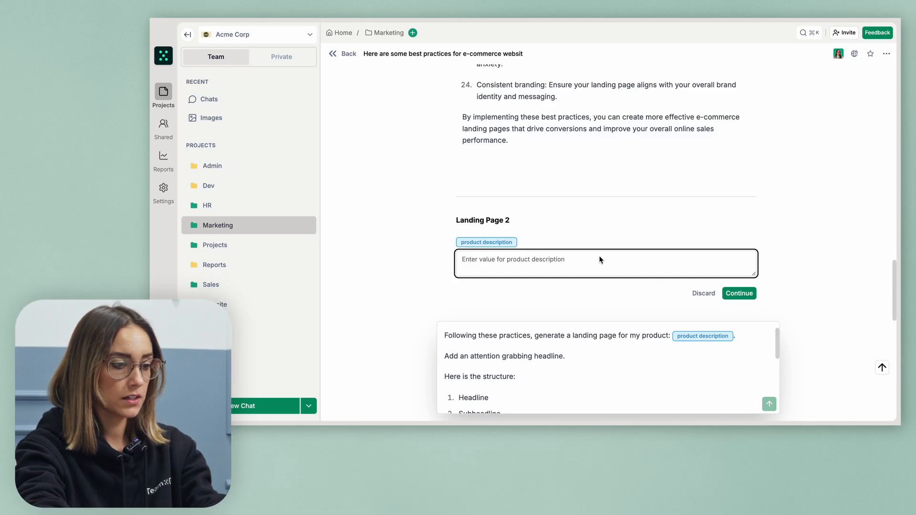
{"action": "type", "text": "EcoTrek Backpack:"}
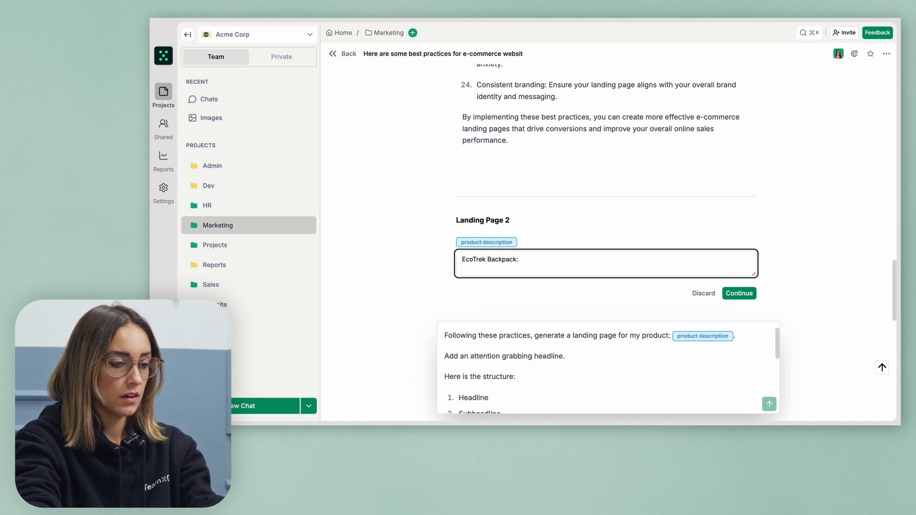
{"action": "key", "text": "super+v"}
{"action": "scroll", "coordinate": [622, 262], "scroll_direction": "up", "scroll_amount": 5}
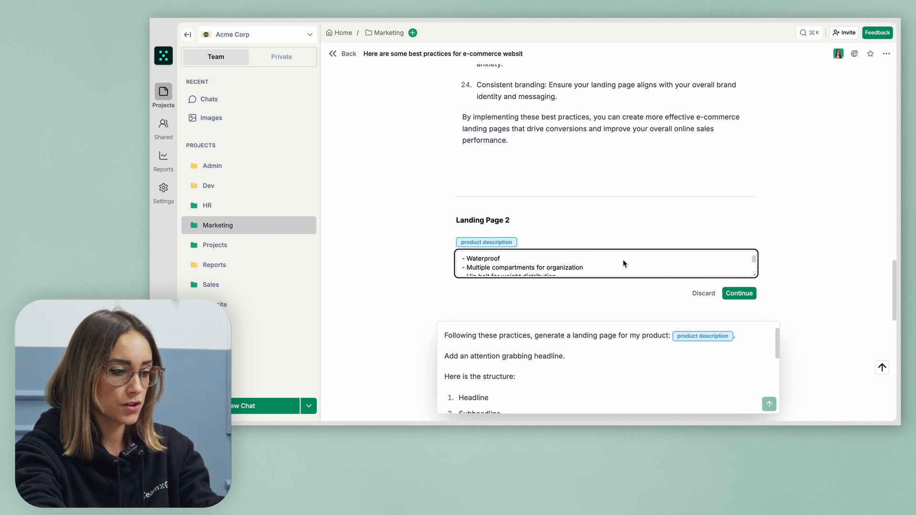
{"action": "scroll", "coordinate": [622, 265], "scroll_direction": "down", "scroll_amount": 5}
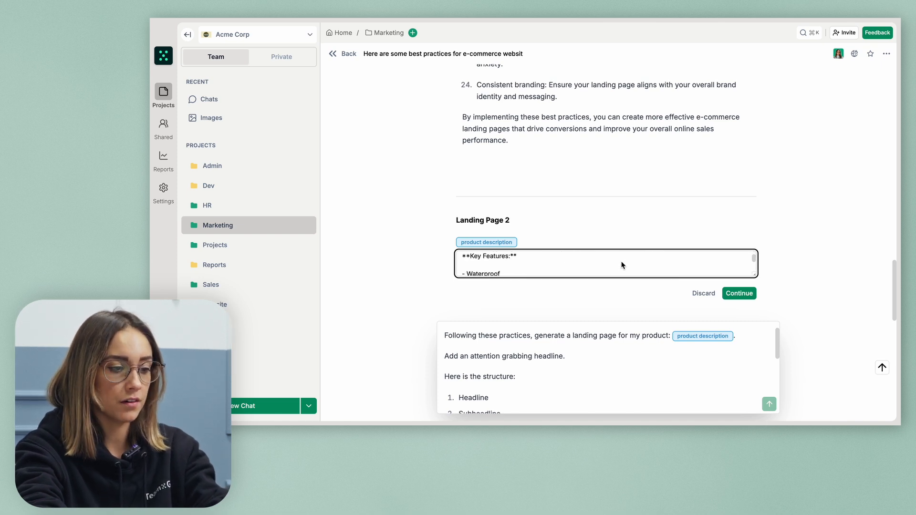
{"action": "scroll", "coordinate": [623, 265], "scroll_direction": "down", "scroll_amount": 8}
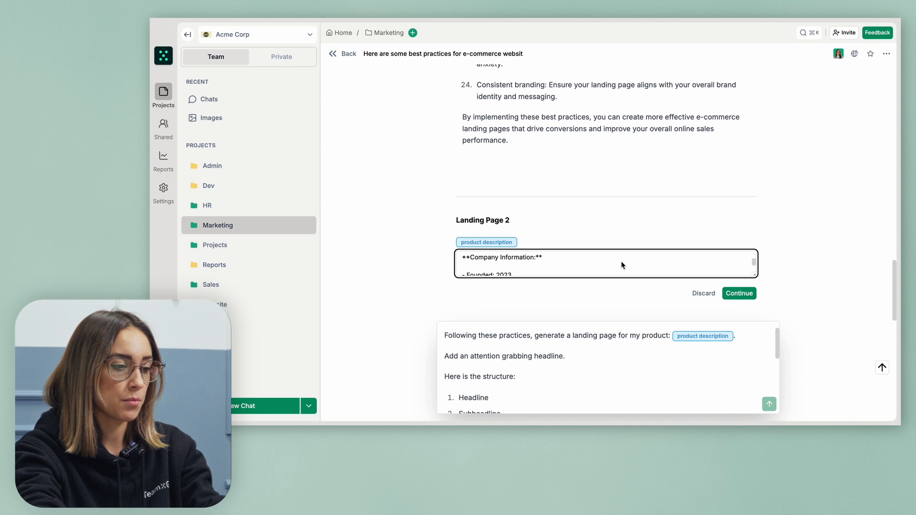
{"action": "scroll", "coordinate": [622, 265], "scroll_direction": "down", "scroll_amount": 8}
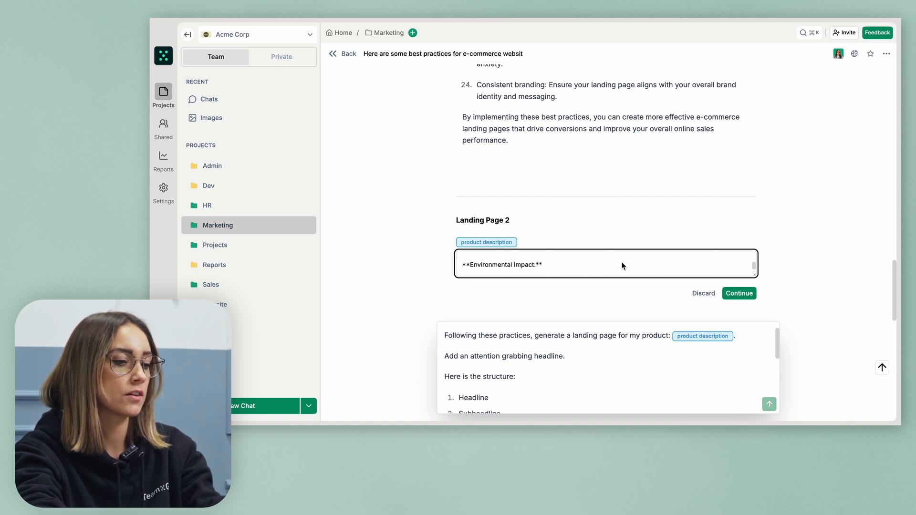
{"action": "scroll", "coordinate": [622, 265], "scroll_direction": "down", "scroll_amount": 6}
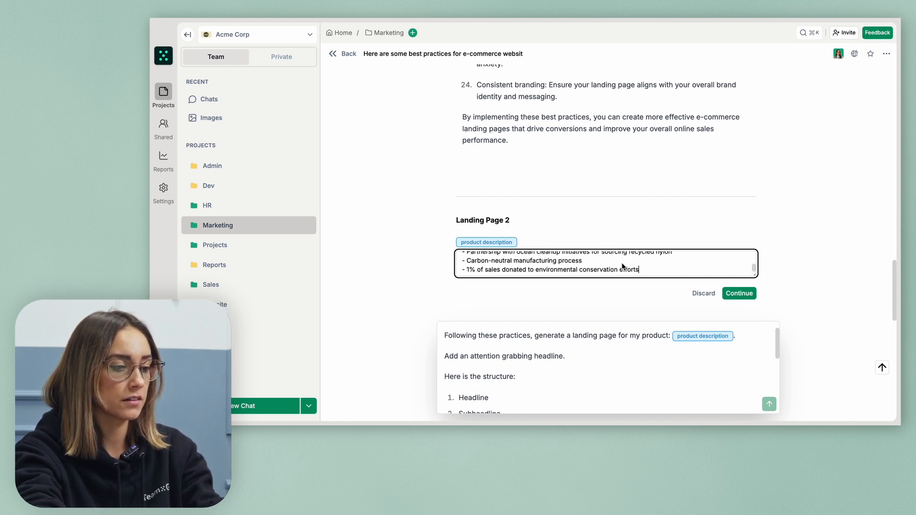
{"action": "scroll", "coordinate": [561, 352], "scroll_direction": "down", "scroll_amount": 1}
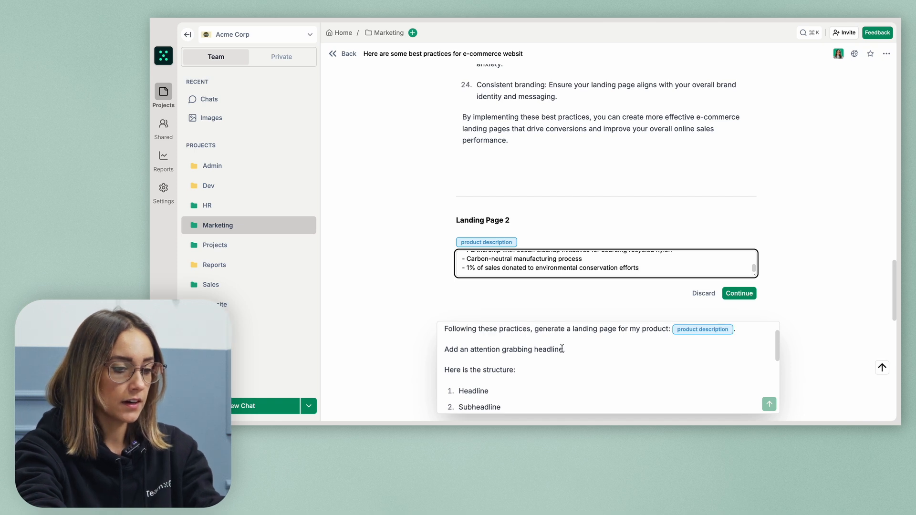
{"action": "left_click", "coordinate": [723, 294]}
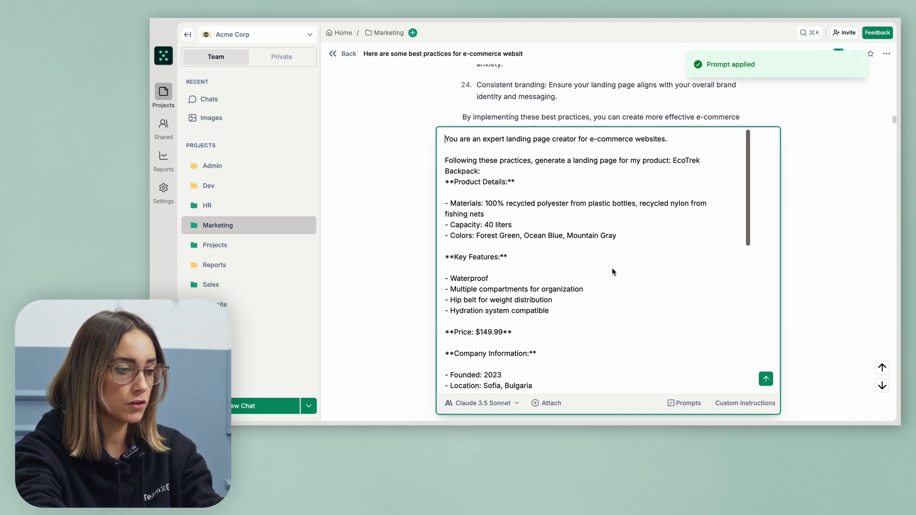
- Delete the prompt's closing paragraph about giving sections 1 to 8 one by one
{"action": "scroll", "coordinate": [608, 282], "scroll_direction": "down", "scroll_amount": 10}
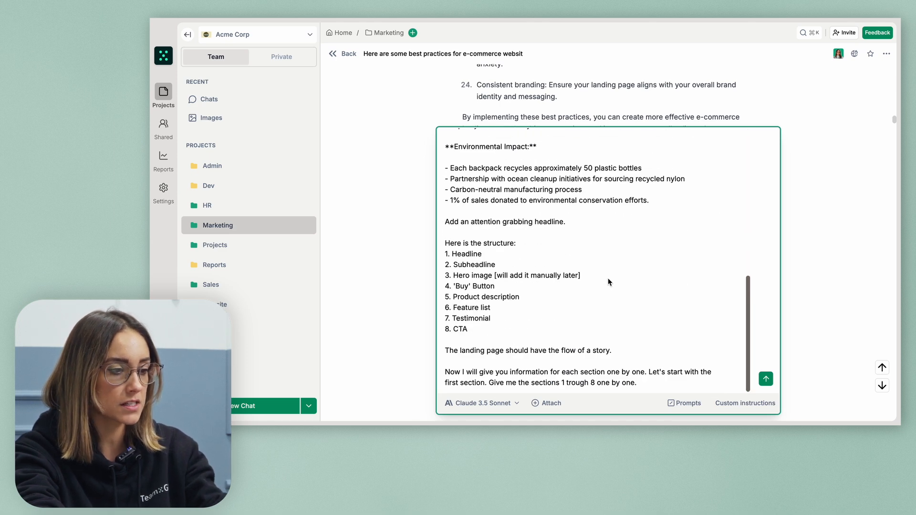
{"action": "scroll", "coordinate": [608, 281], "scroll_direction": "up", "scroll_amount": 1}
{"action": "scroll", "coordinate": [482, 261], "scroll_direction": "down", "scroll_amount": 1}
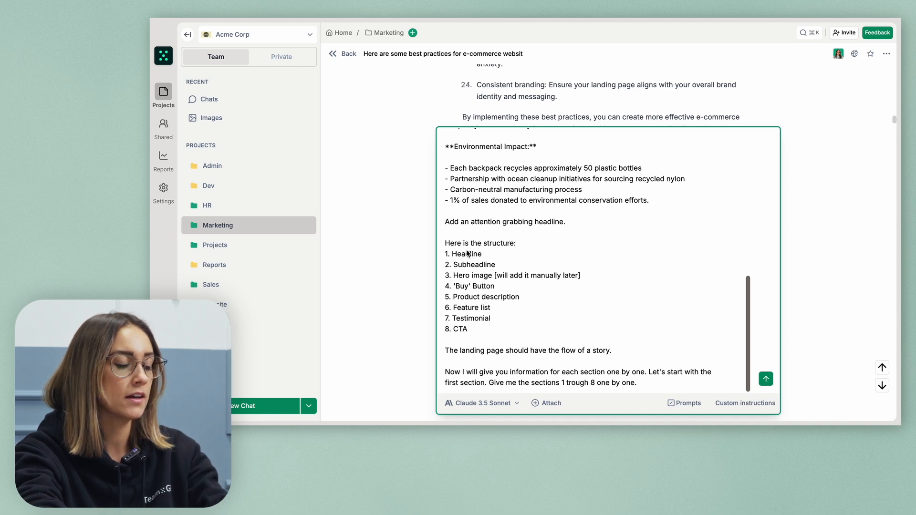
{"action": "left_click_drag", "start_coordinate": [484, 337], "coordinate": [445, 244]}
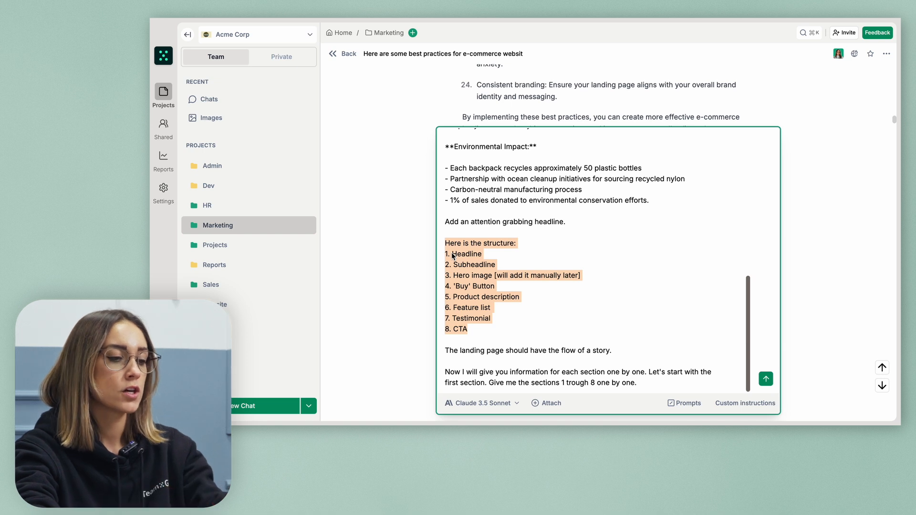
{"action": "left_click", "coordinate": [494, 259]}
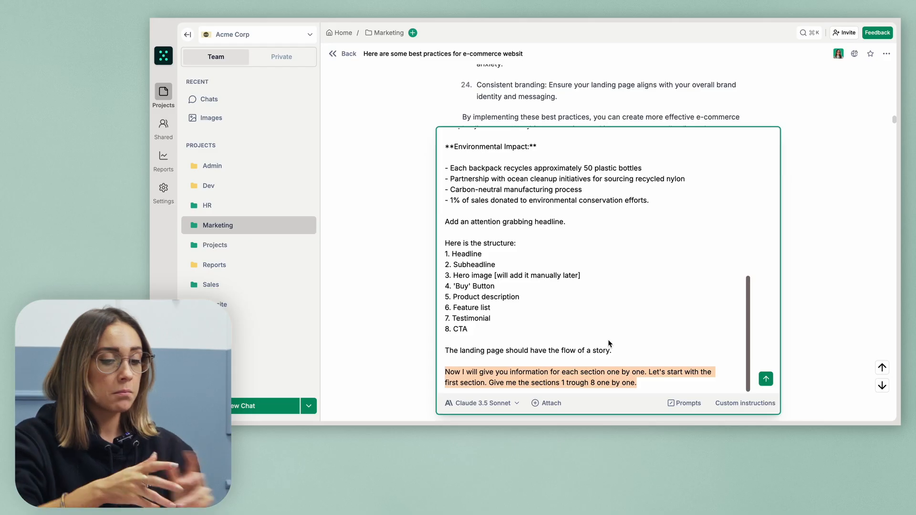
{"action": "key", "text": "BackSpace"}
{"action": "key", "text": "BackSpace"}
{"action": "key", "text": "BackSpace"}
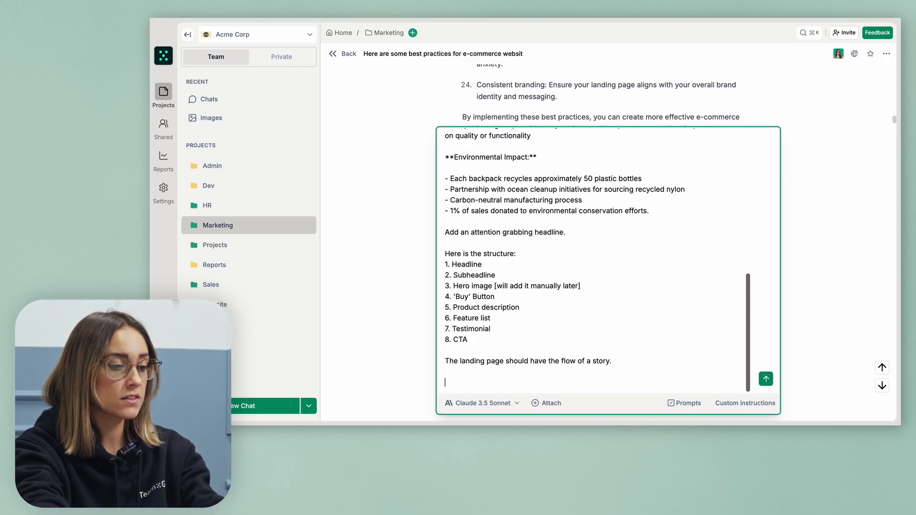
- Check the edited prompt from beginning to end and send it to generate the landing page copy
{"action": "scroll", "coordinate": [583, 333], "scroll_direction": "up", "scroll_amount": 6}
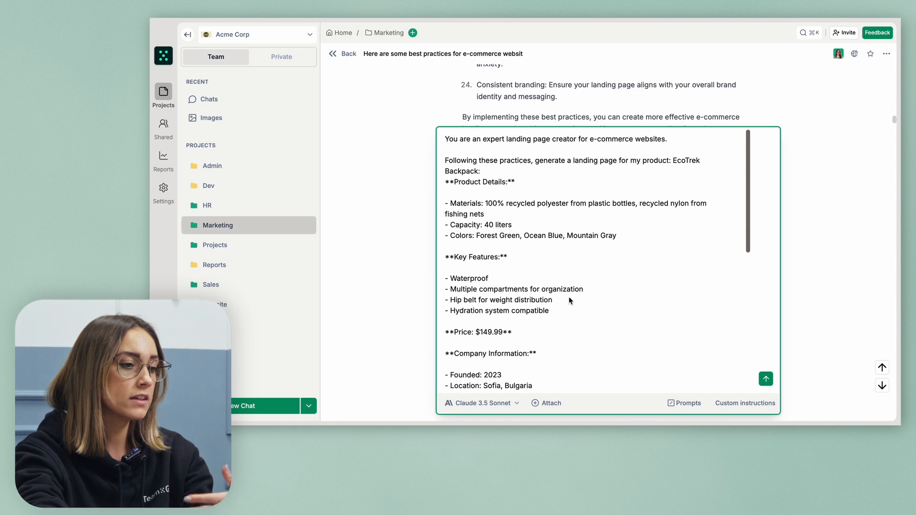
{"action": "scroll", "coordinate": [570, 322], "scroll_direction": "down", "scroll_amount": 5}
{"action": "scroll", "coordinate": [568, 320], "scroll_direction": "down", "scroll_amount": 2}
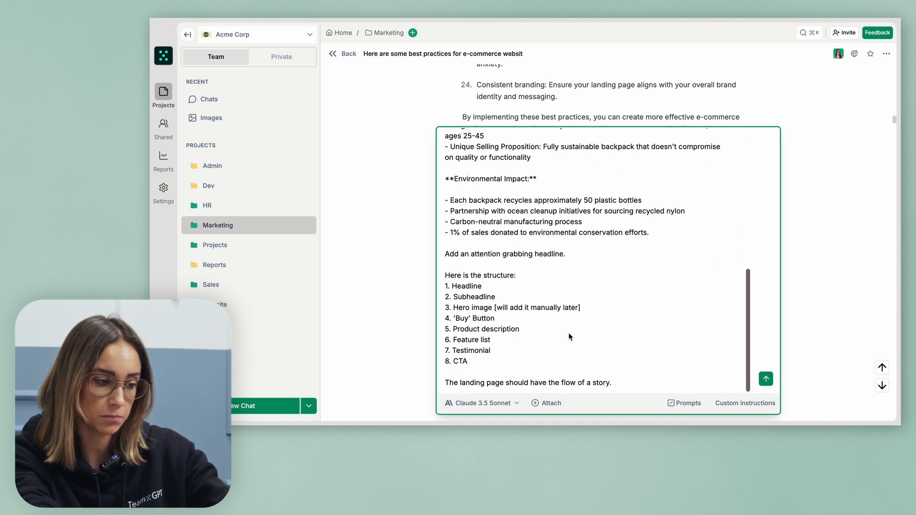
{"action": "key", "text": "Return"}
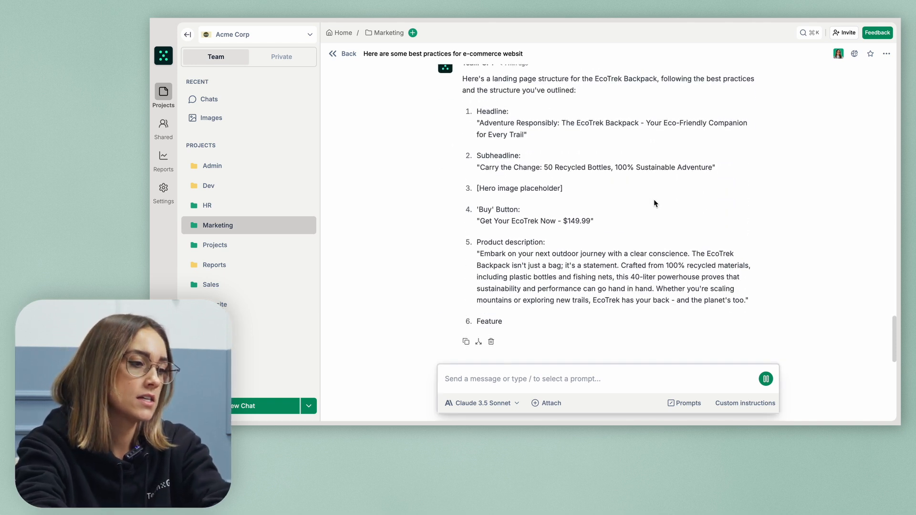
- Examine the generated EcoTrek Backpack landing page copy from the headline through the final call to action
{"action": "scroll", "coordinate": [653, 199], "scroll_direction": "up", "scroll_amount": 1}
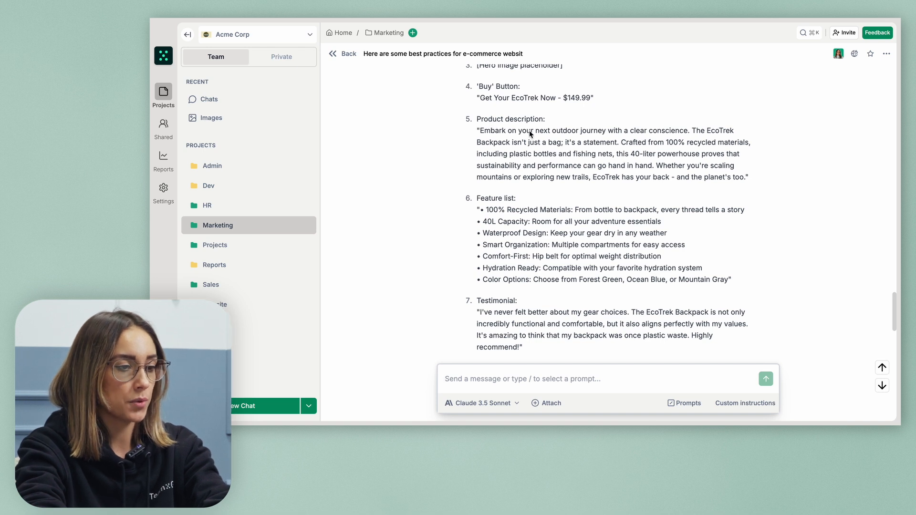
{"action": "scroll", "coordinate": [531, 134], "scroll_direction": "up", "scroll_amount": 2}
{"action": "double_click", "coordinate": [499, 147]}
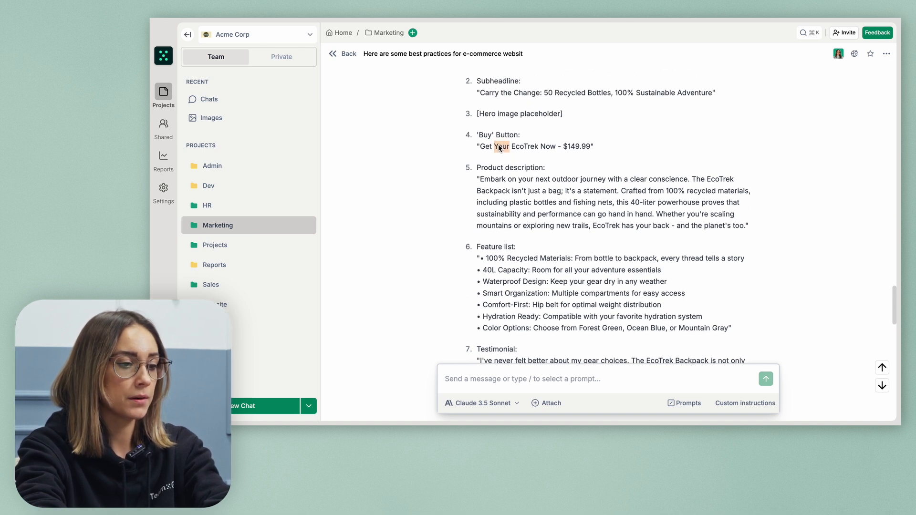
{"action": "scroll", "coordinate": [566, 163], "scroll_direction": "down", "scroll_amount": 3}
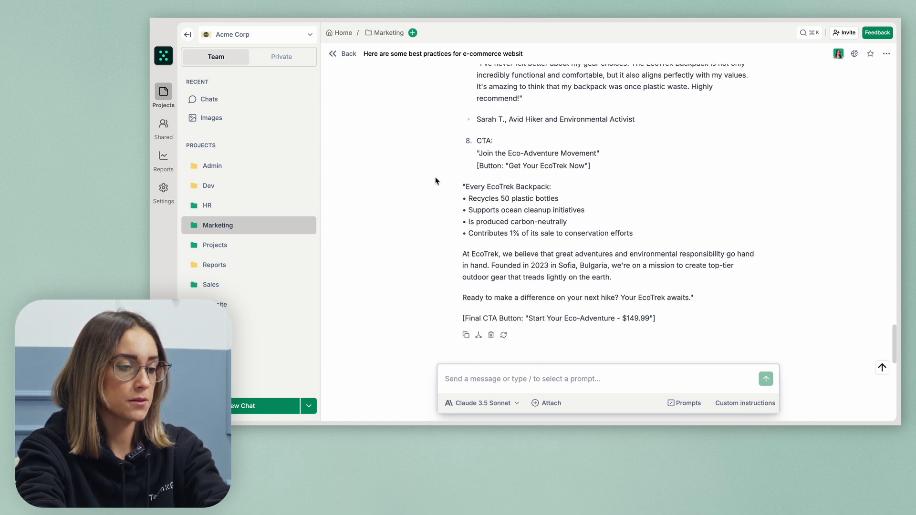
{"action": "scroll", "coordinate": [587, 279], "scroll_direction": "up", "scroll_amount": 6}
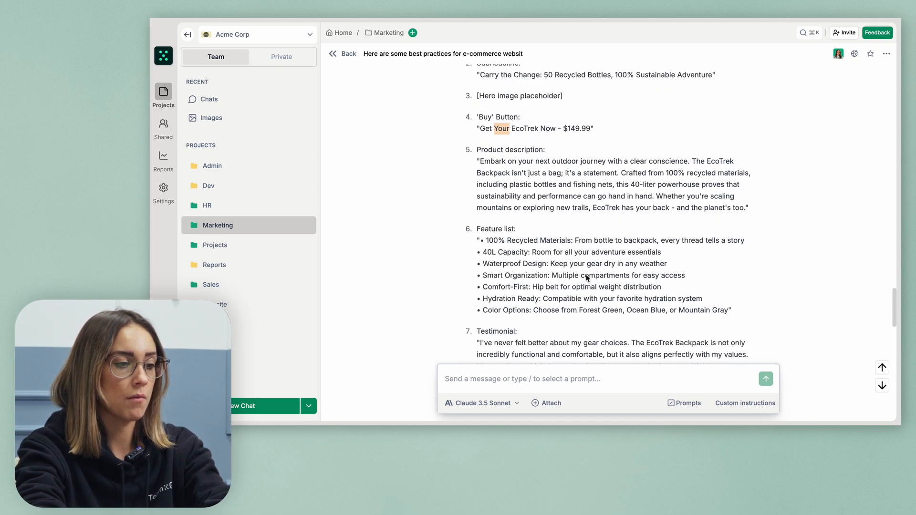
{"action": "scroll", "coordinate": [596, 238], "scroll_direction": "down", "scroll_amount": 4}
{"action": "scroll", "coordinate": [602, 210], "scroll_direction": "up", "scroll_amount": 1}
{"action": "scroll", "coordinate": [603, 209], "scroll_direction": "up", "scroll_amount": 5}
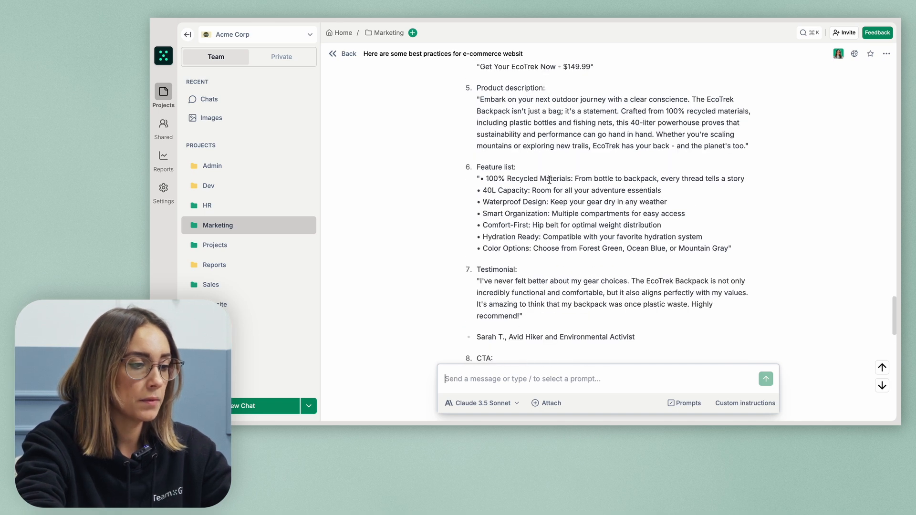
{"action": "scroll", "coordinate": [550, 180], "scroll_direction": "up", "scroll_amount": 8}
{"action": "scroll", "coordinate": [549, 181], "scroll_direction": "down", "scroll_amount": 15}
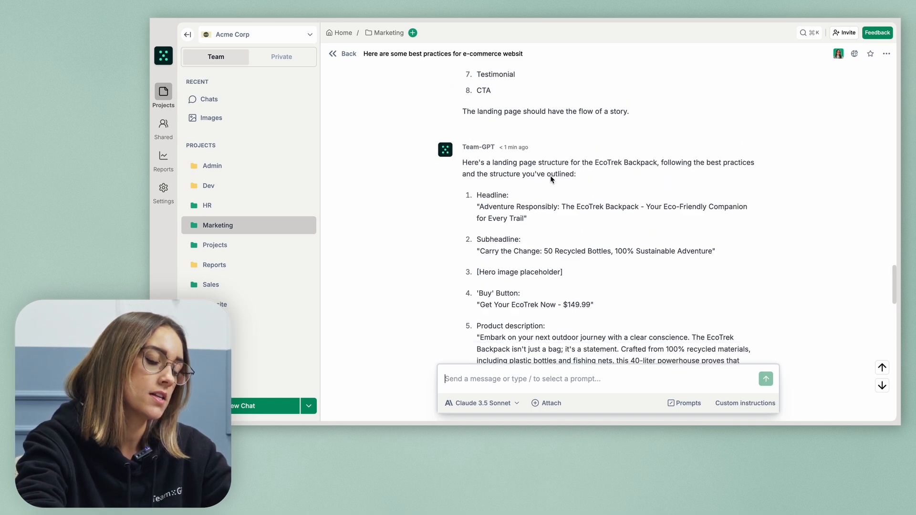
- Send a follow-up message reading "Remove all bullet points." and, on a new line, "Make them into a structured paragraph."
{"action": "left_click", "coordinate": [538, 374]}
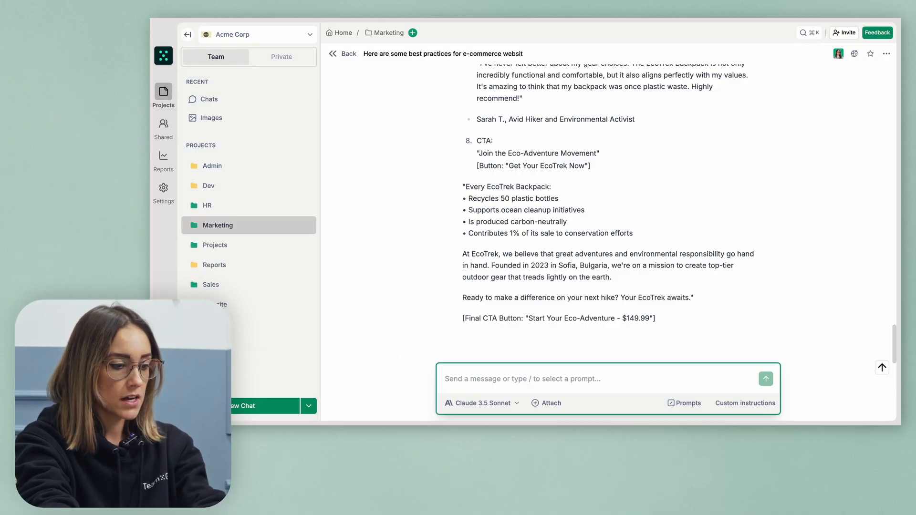
{"action": "type", "text": "Remove all bullet po"}
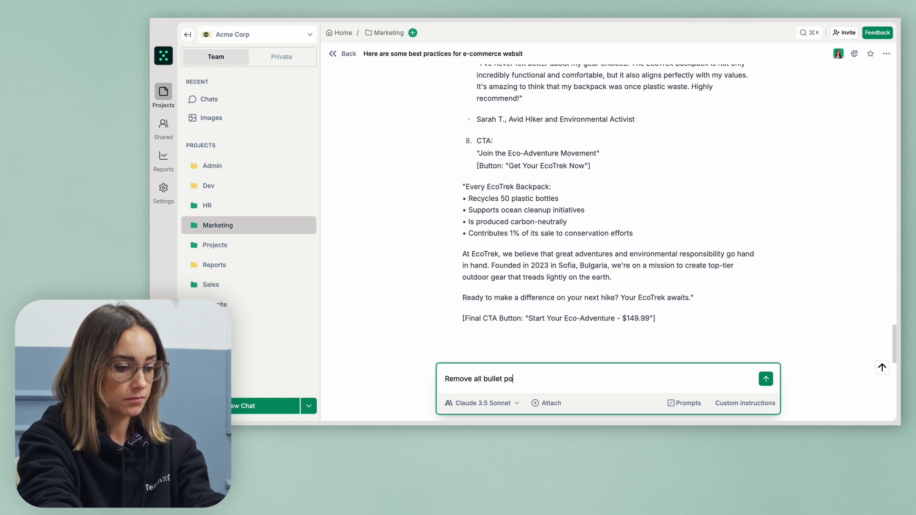
{"action": "type", "text": "ints."}
{"action": "key", "text": "shift+Return"}
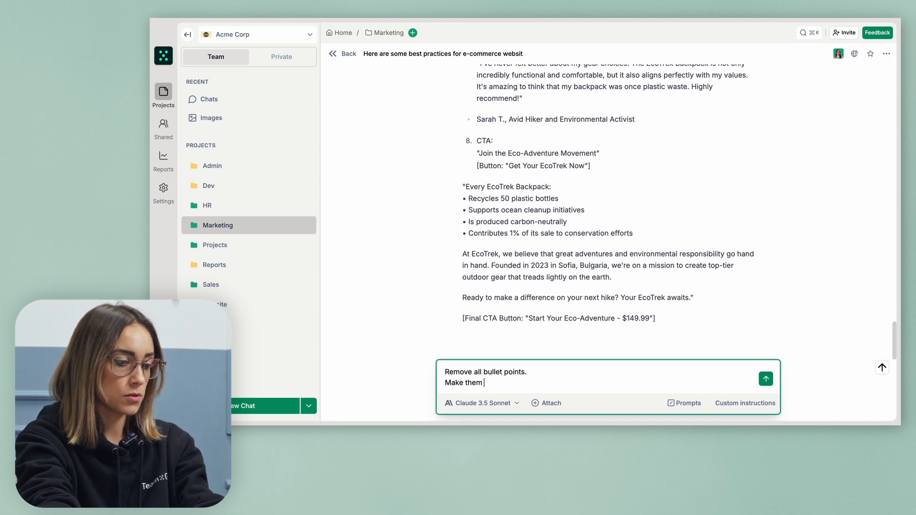
{"action": "type", "text": "Make them into a structured paragraph."}
{"action": "key", "text": "Return"}
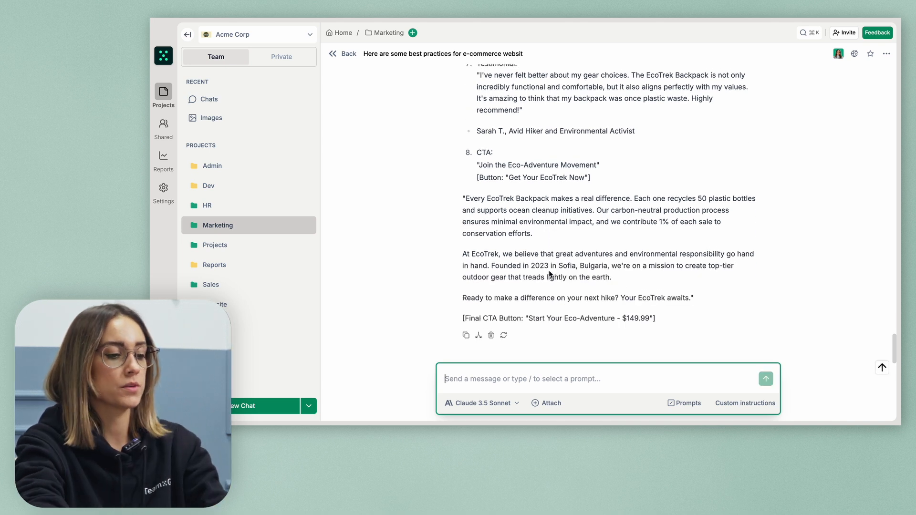
- Send a follow-up message reading "Remove points 1-8." and, on a new line, "Give me the text for the landing page only."
{"action": "left_click", "coordinate": [521, 375]}
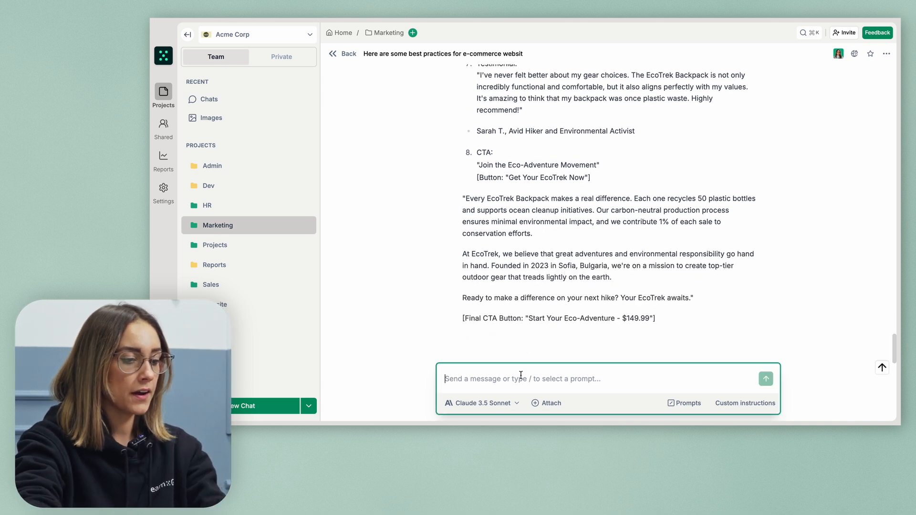
{"action": "type", "text": "Remove points 1-8."}
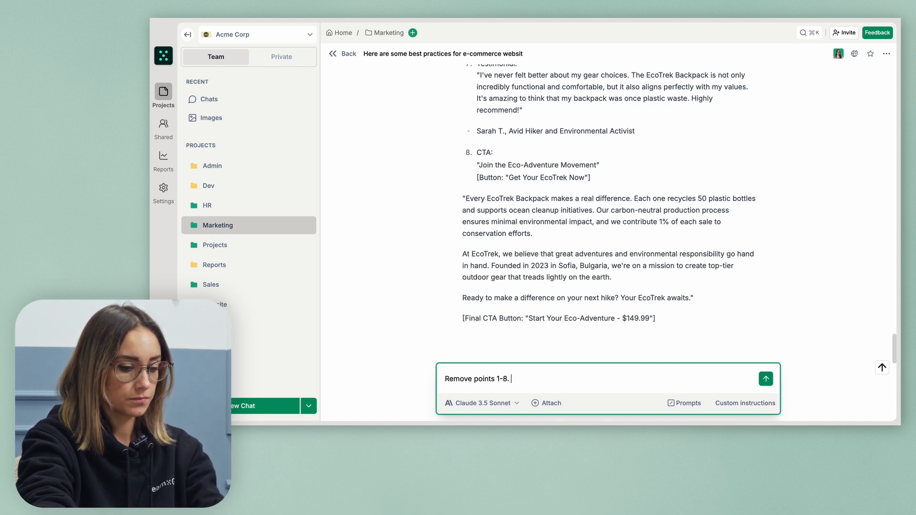
{"action": "key", "text": "shift+Return"}
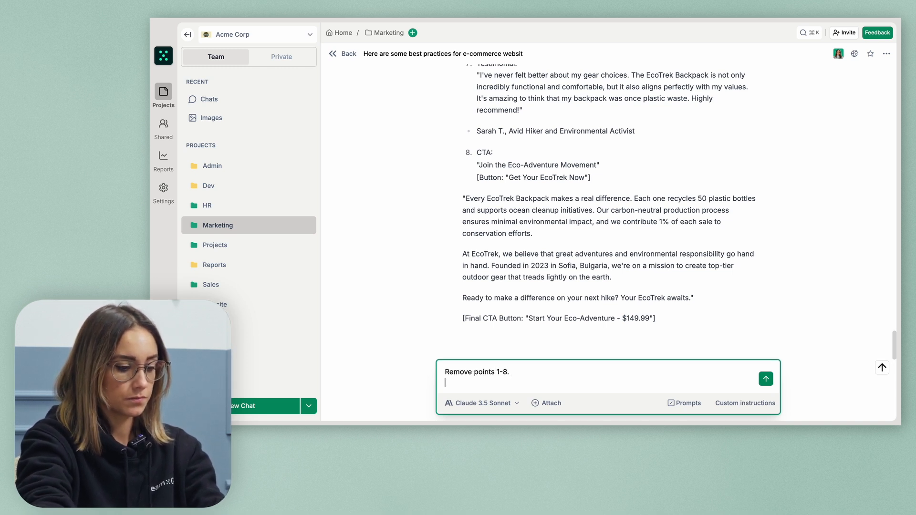
{"action": "type", "text": "Give me"}
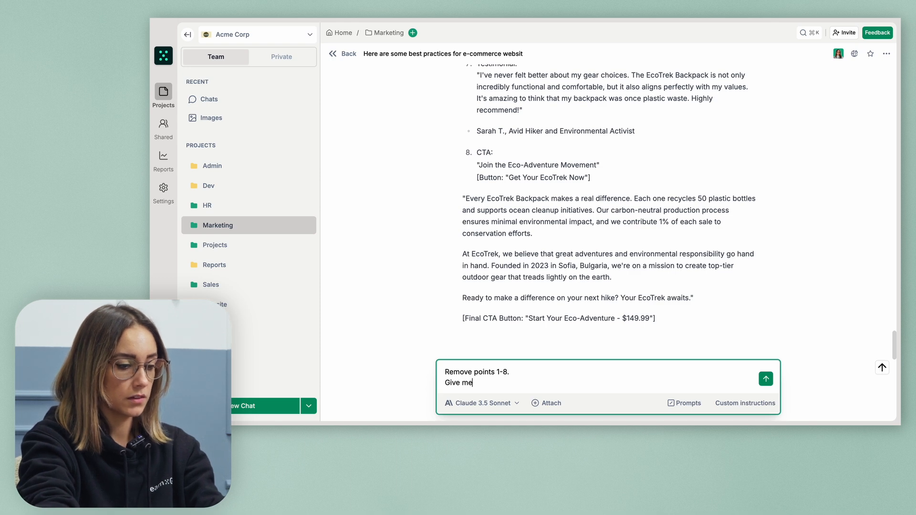
{"action": "type", "text": " the text for the landing page only."}
{"action": "key", "text": "Return"}
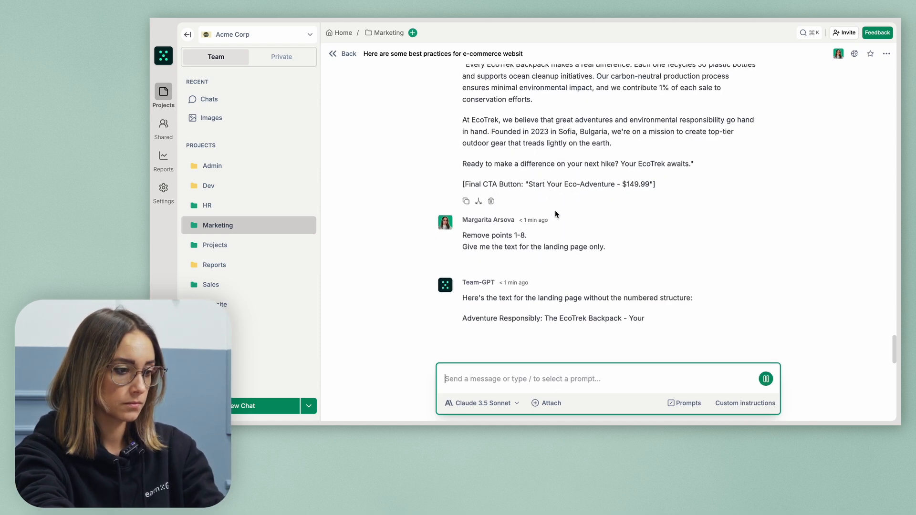